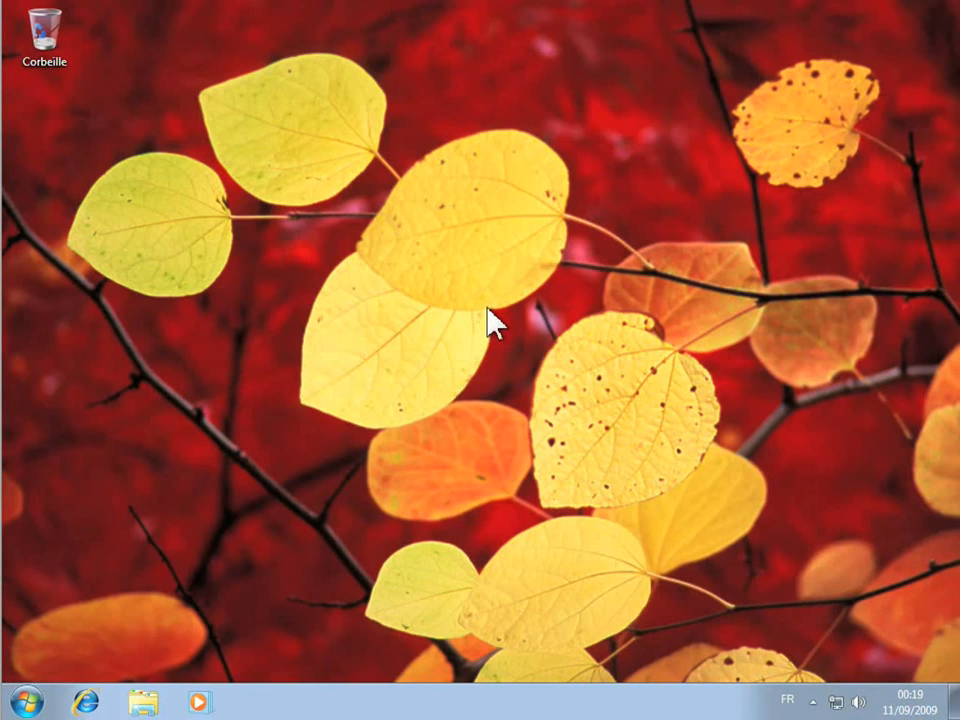
Open the Planificateur de tâches from the Outils d'administration in the Panneau de configuration's Système et sécurité category
left_click(38, 700)
left_click(366, 527)
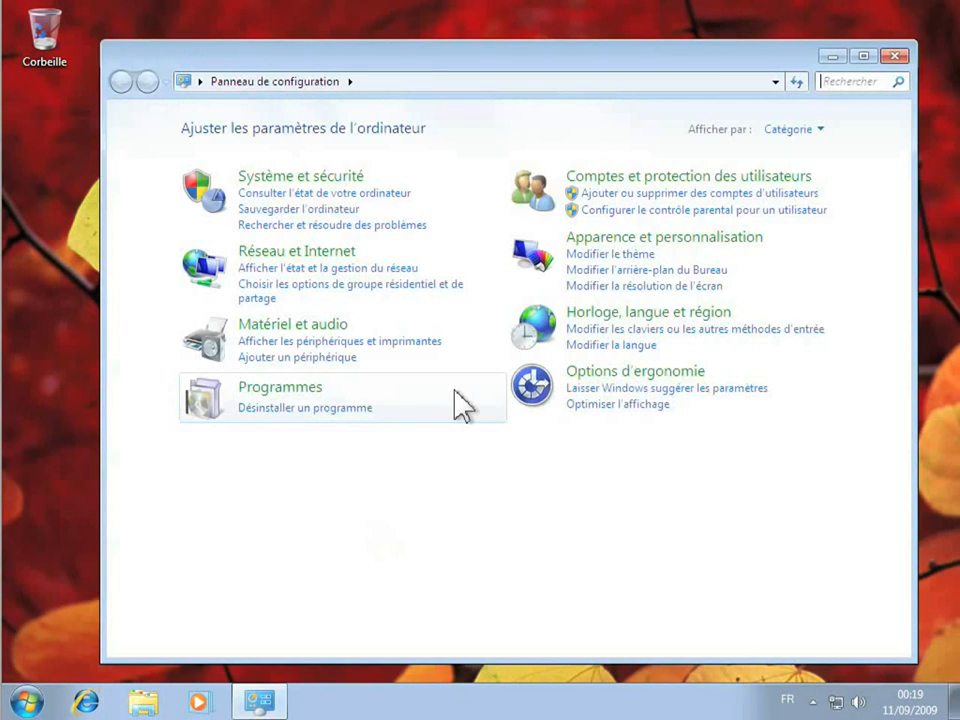
left_click(298, 178)
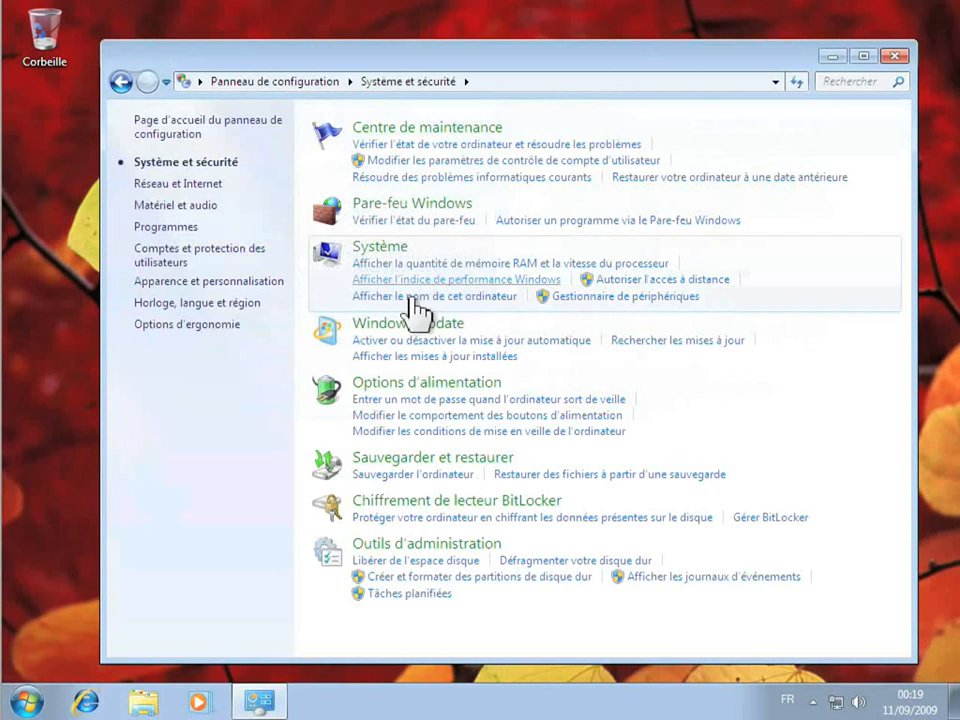
left_click(452, 546)
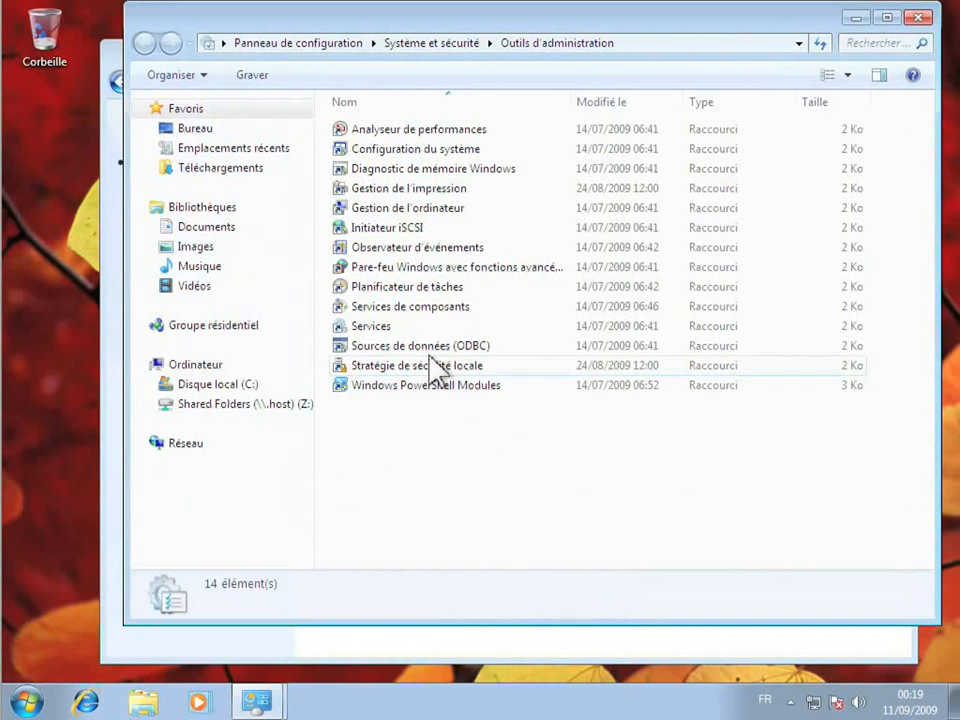
left_click(398, 291)
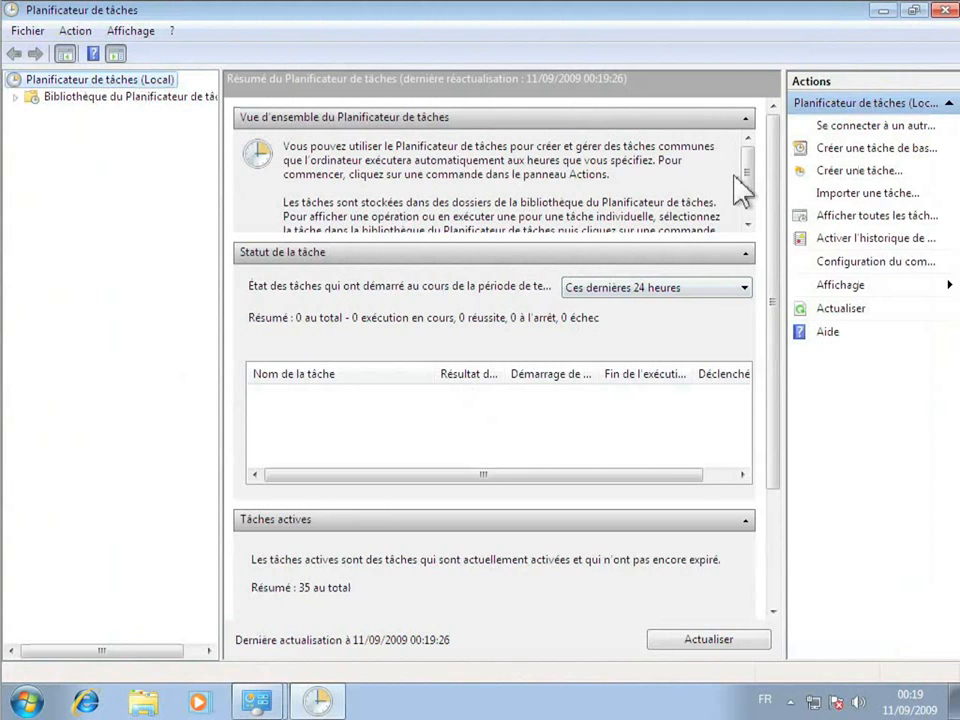
Start a new basic task named "Pense-bête" and have it triggered every day (Tous les jours)
left_click(851, 150)
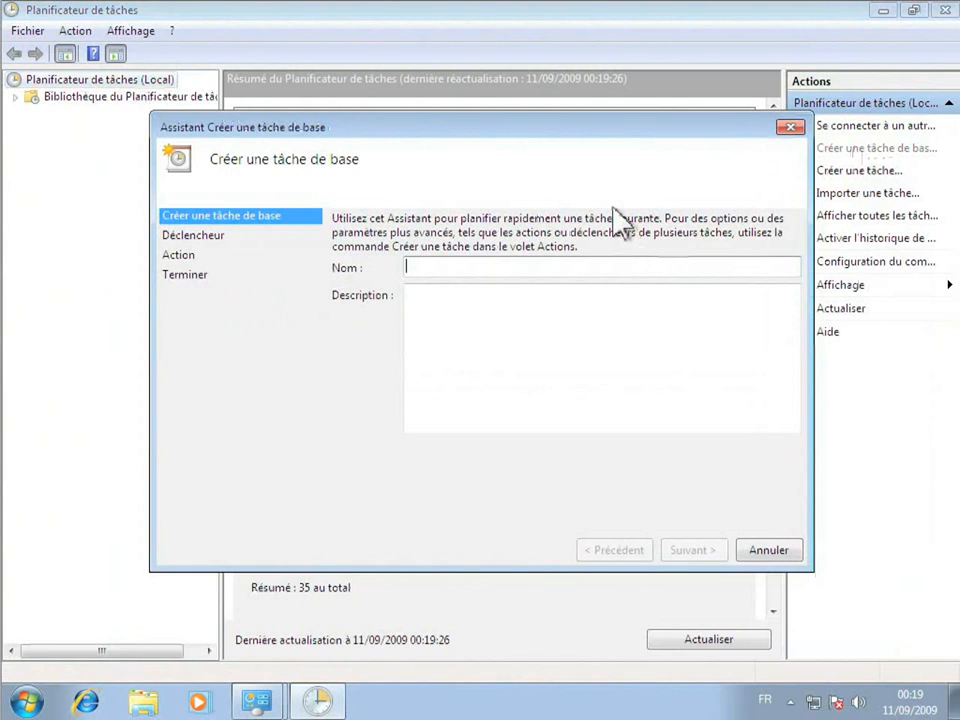
type("Pense")
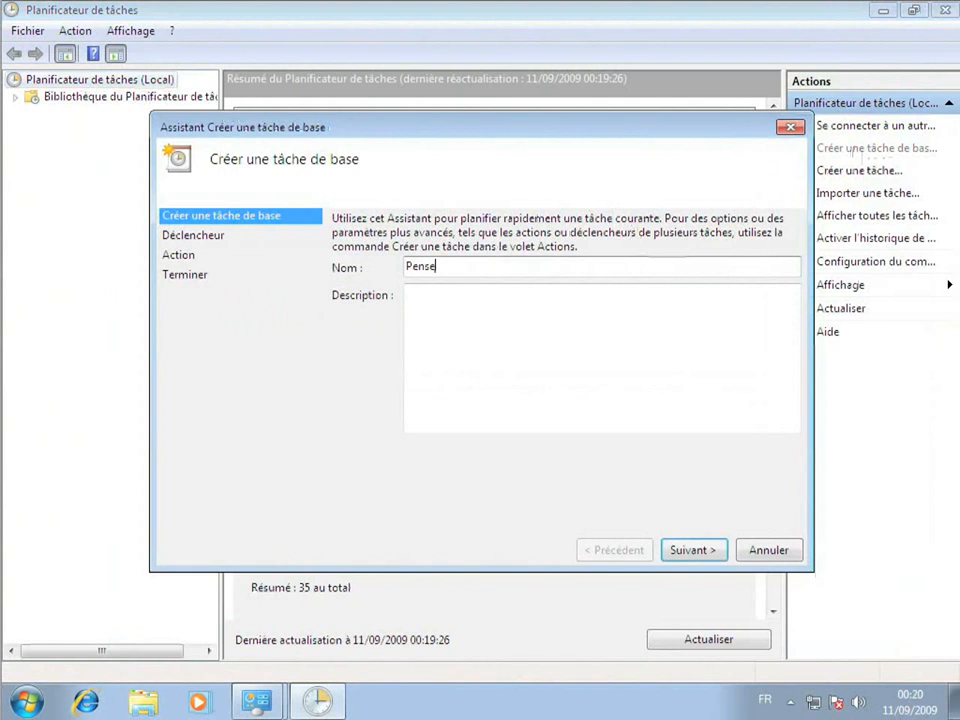
type("-bête")
left_click(690, 550)
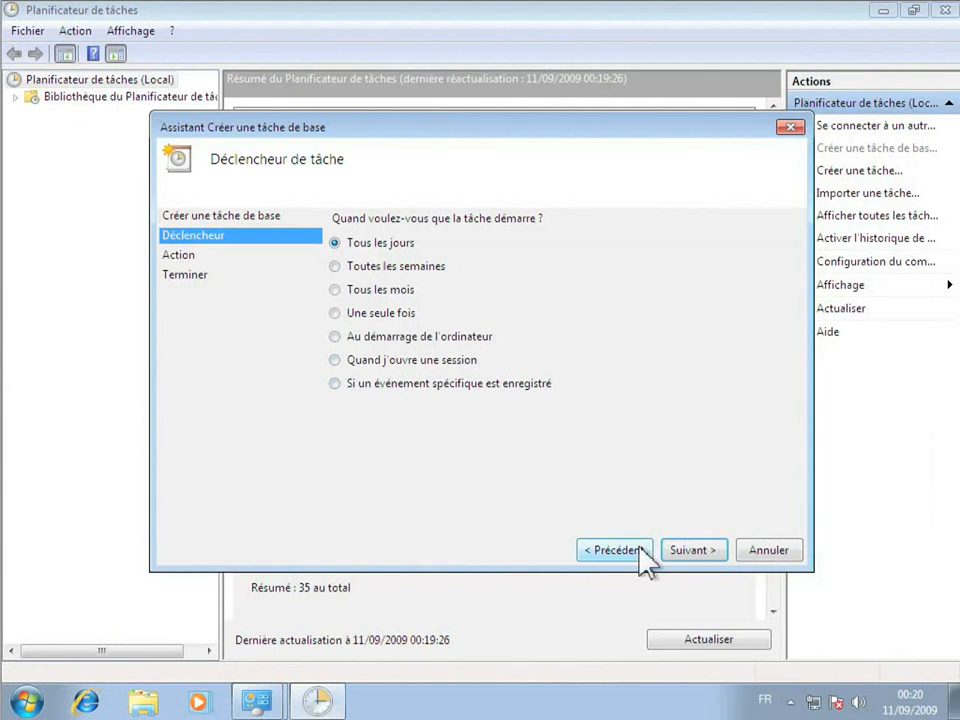
left_click(710, 557)
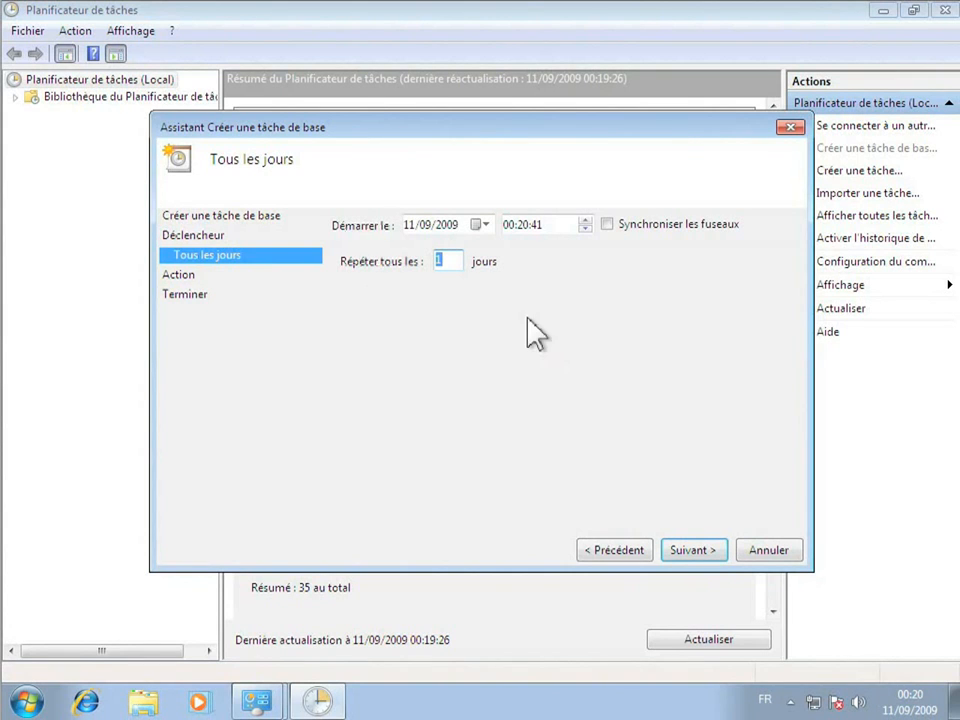
Set the daily trigger to start on 31/08/2009 at 20:00:00 and continue to the task's action
left_click(487, 225)
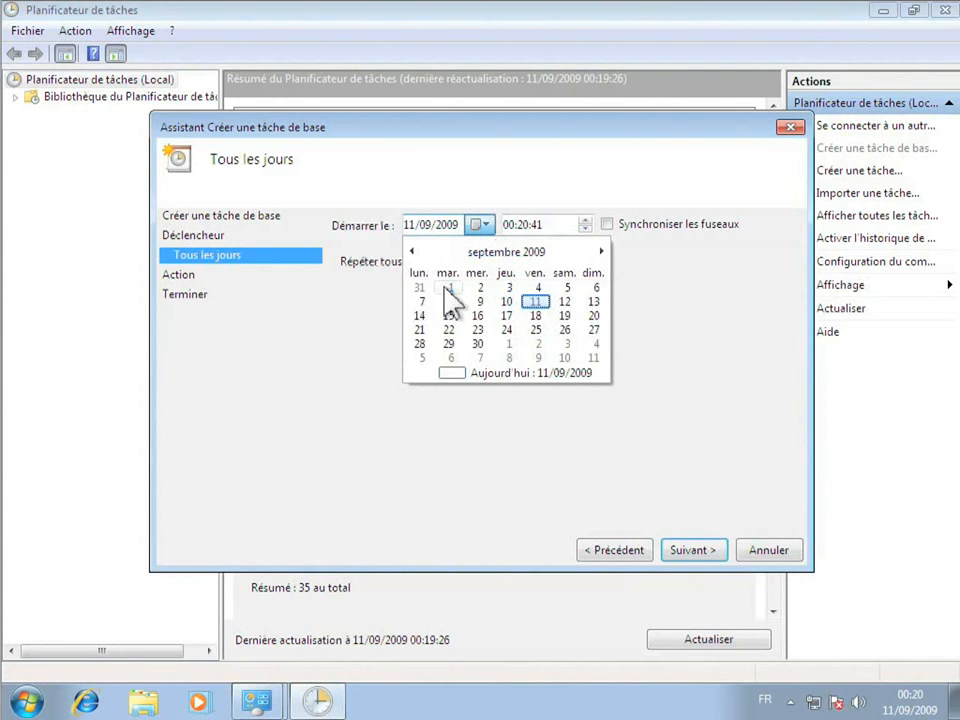
left_click(415, 250)
left_click(424, 358)
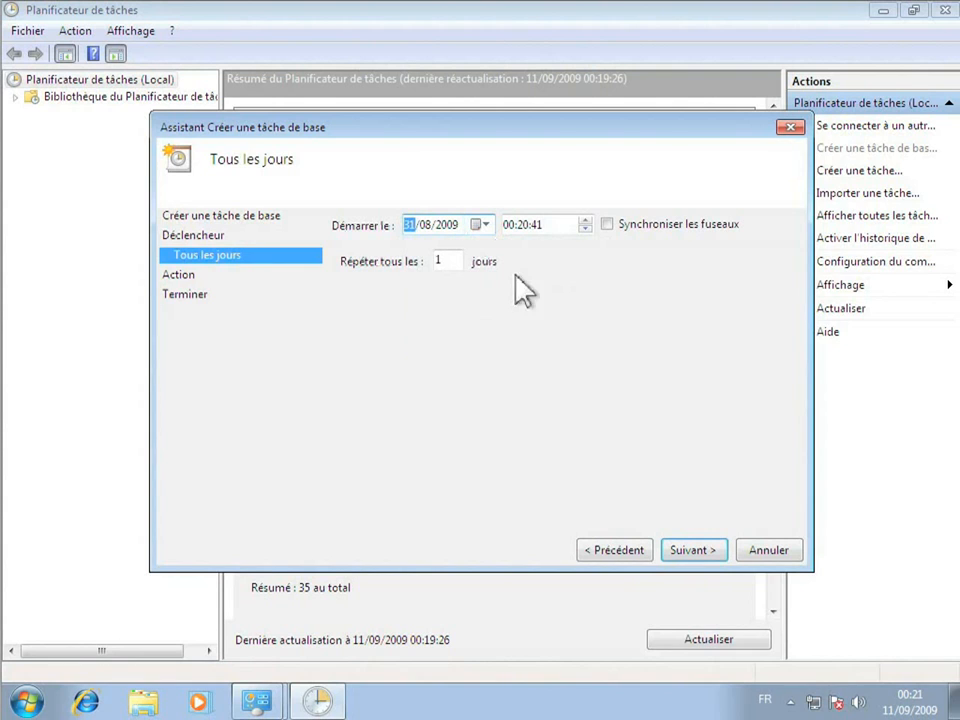
left_click(508, 225)
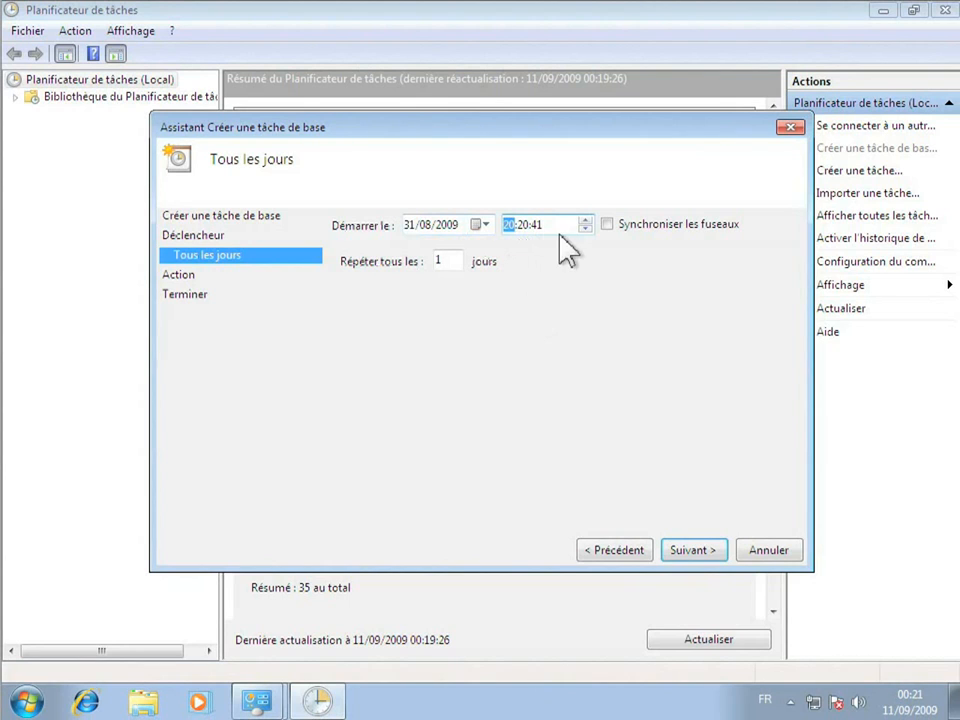
left_click(527, 225)
type("00")
left_click(540, 225)
type("00")
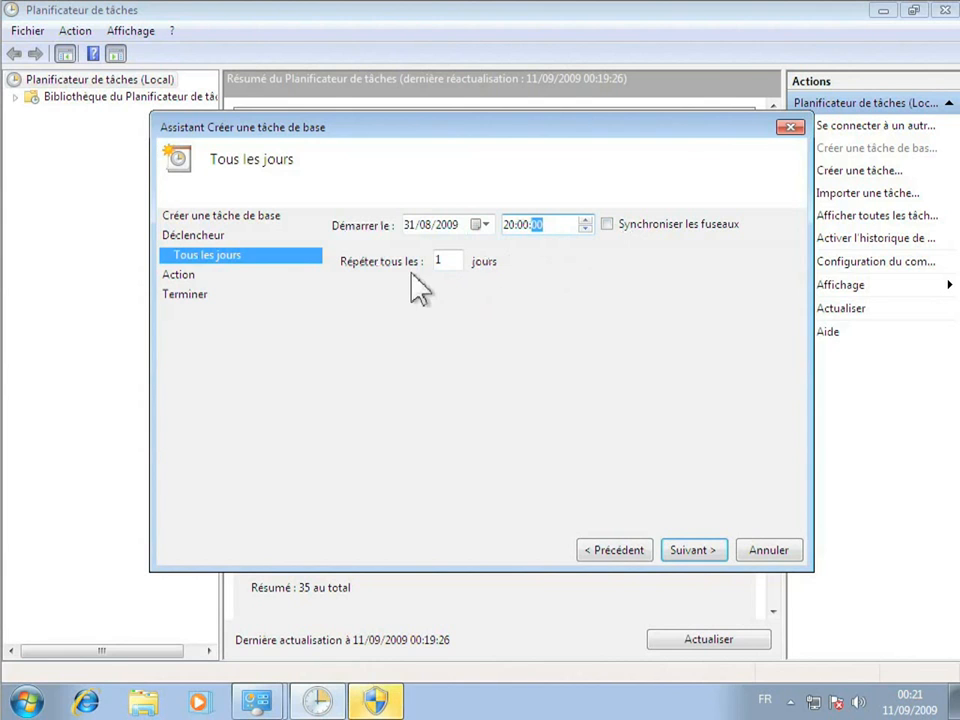
left_click(692, 552)
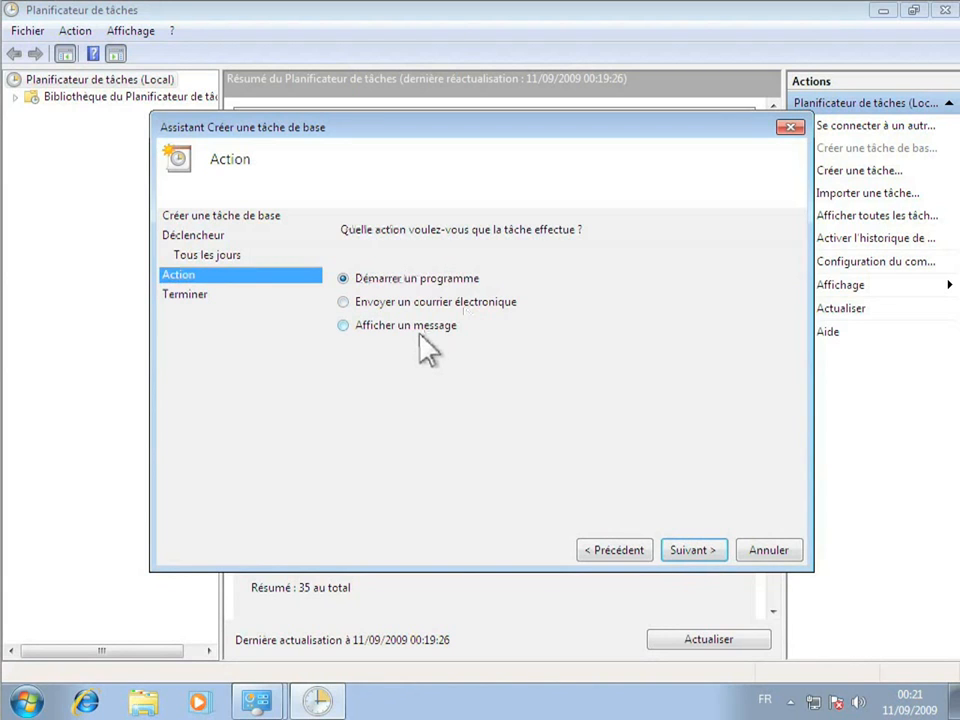
Make the task display a message titled "Regarder" with the text "Pensez à regarder le JT", and finish creating the task
left_click(343, 327)
left_click(690, 550)
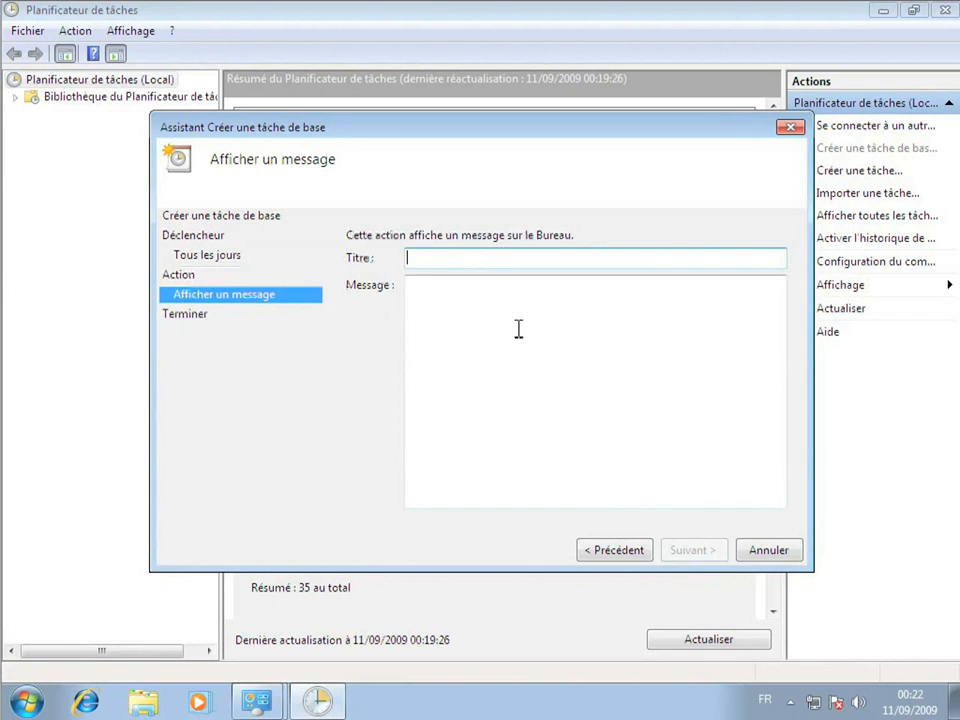
type("Regarder")
left_click(497, 319)
type("Pensez à regarder le")
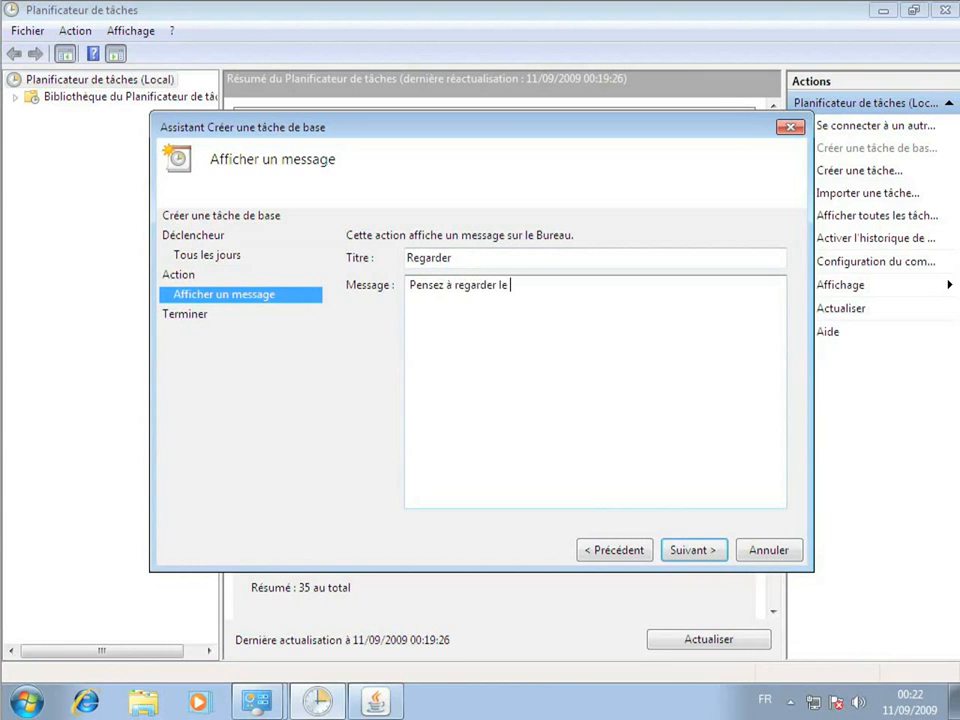
type(" JT")
left_click(690, 549)
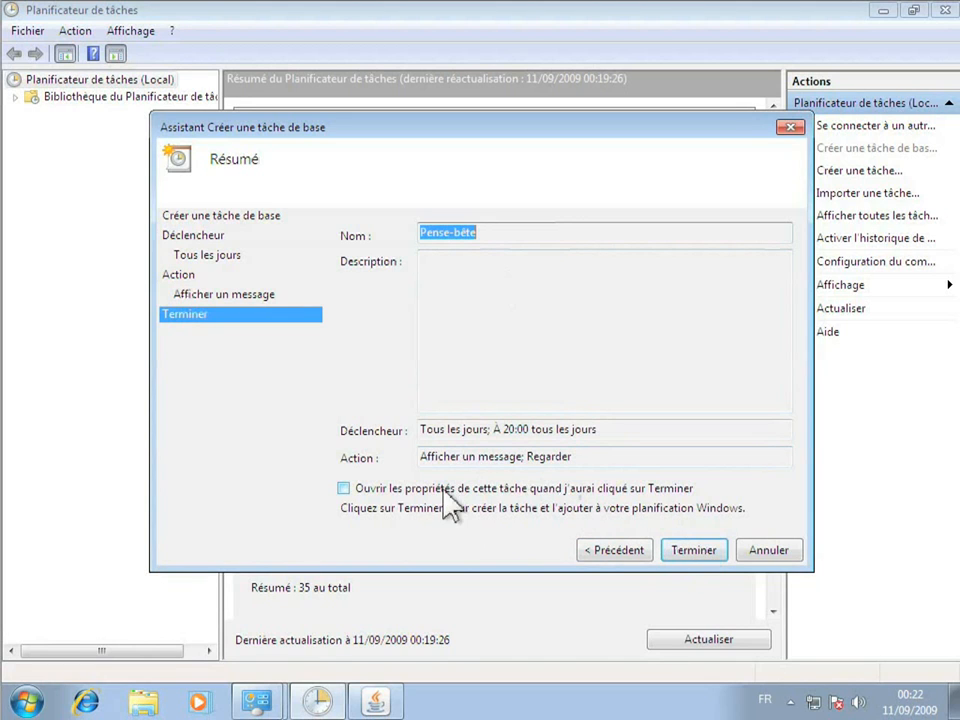
left_click(703, 556)
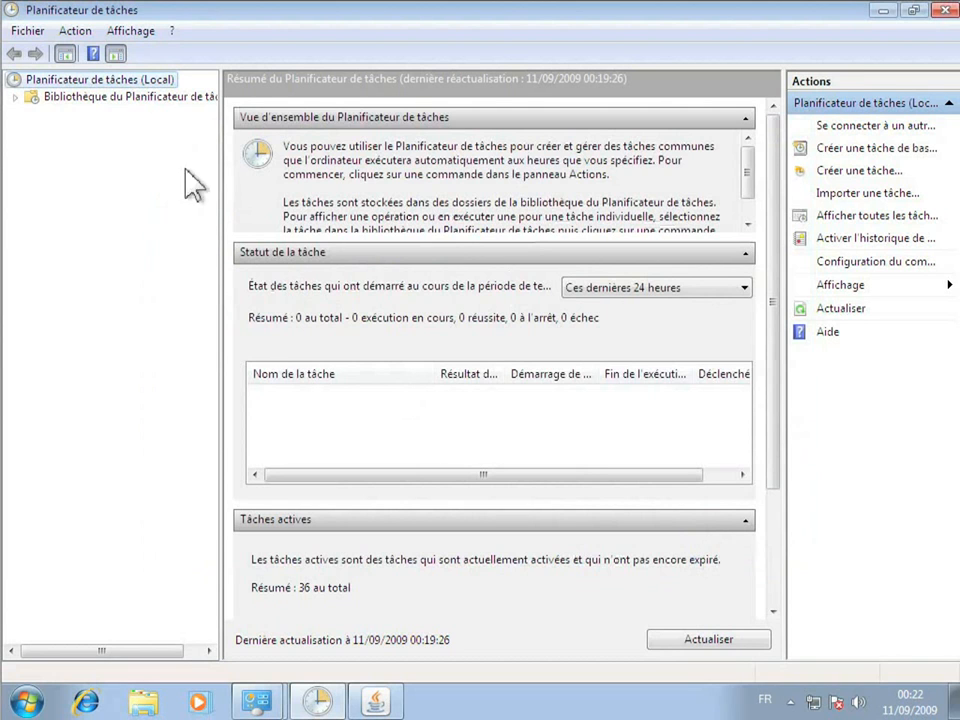
Show the tasks in the Bibliothèque du Planificateur de tâches, and close the scheduler and both Panneau de configuration windows
left_click(82, 99)
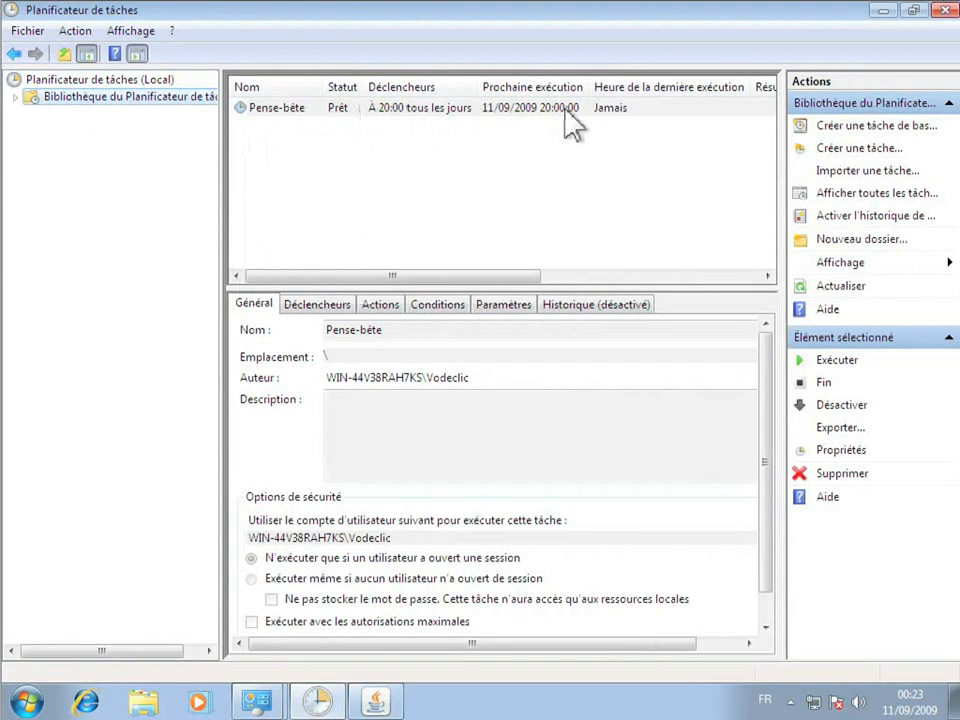
left_click(948, 12)
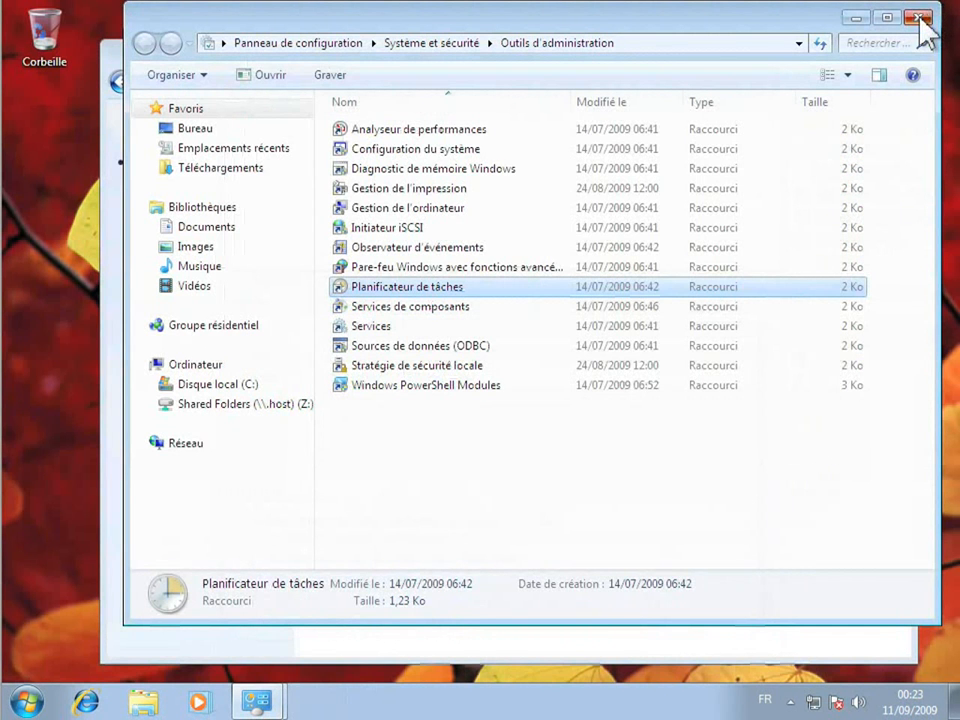
left_click(913, 24)
left_click(894, 56)
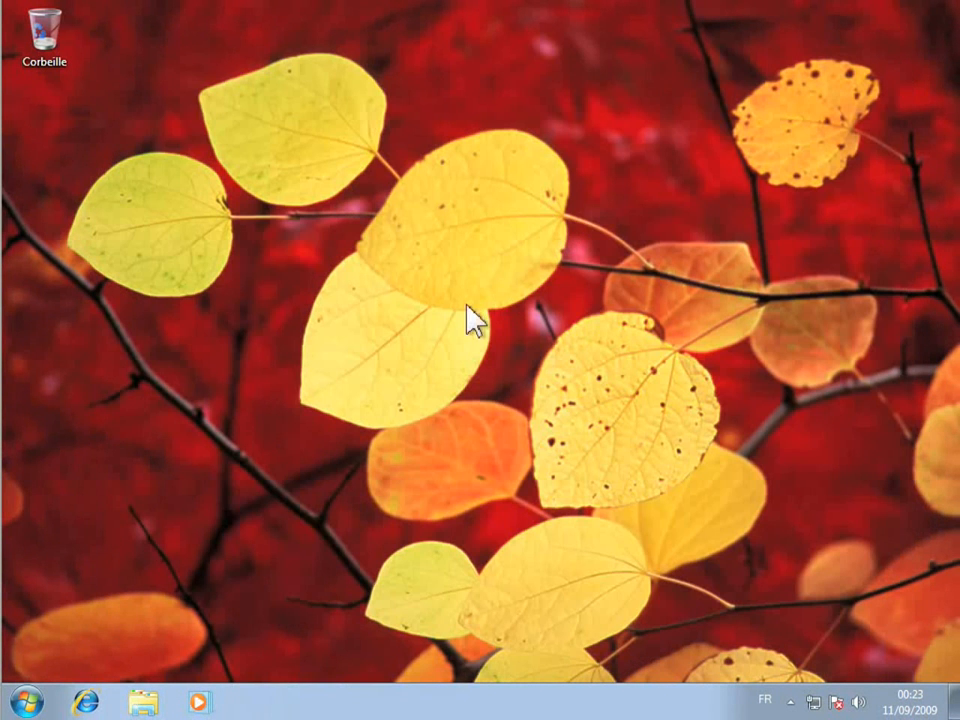